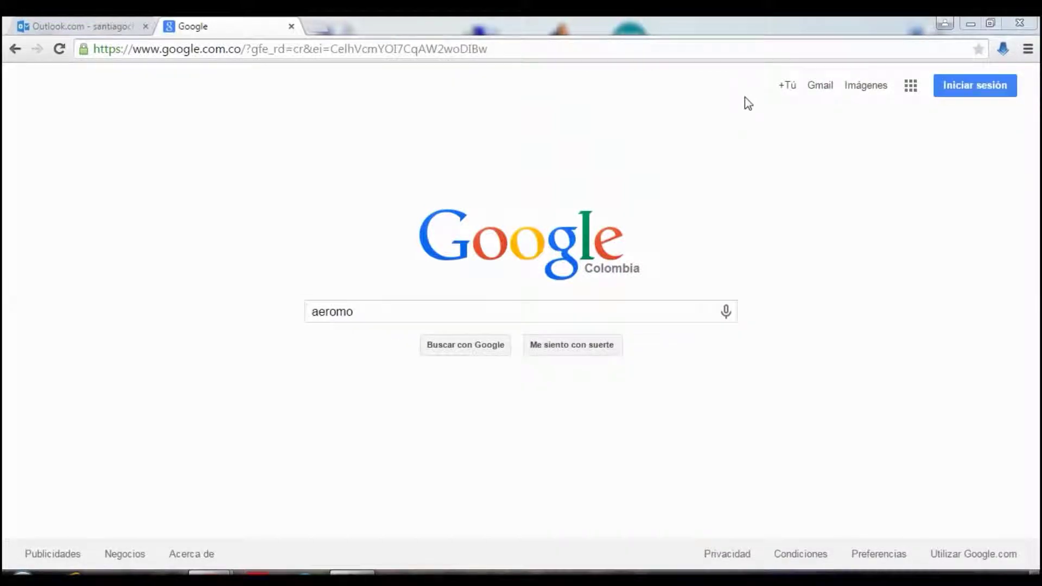
Delete the previous 'aeromo' text from the Google search box
click(372, 312)
key(BackSpace)
key(BackSpace)
key(BackSpace)
key(BackSpace)
key(BackSpace)
key(BackSpace)
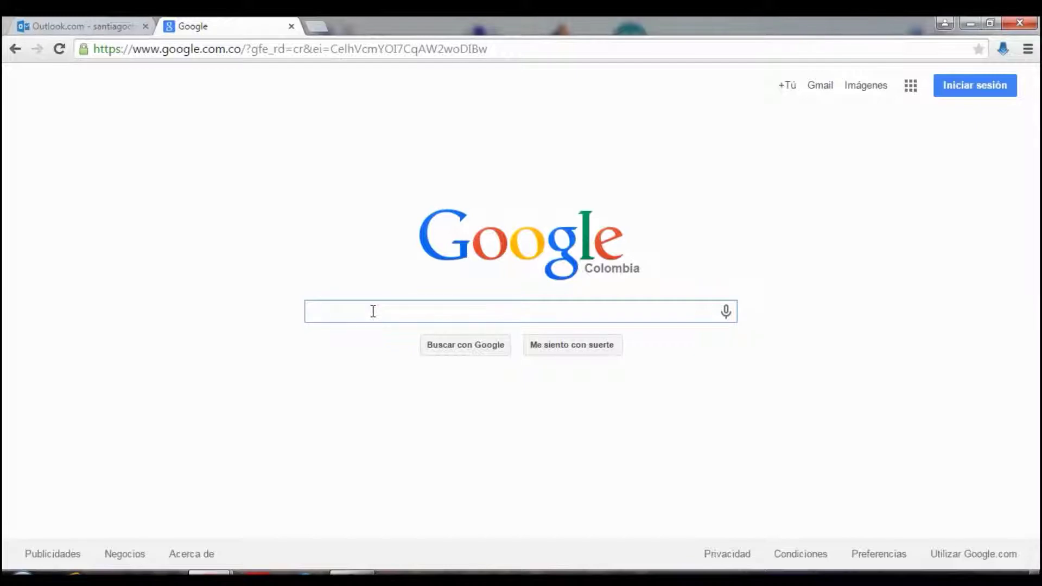
click(109, 19)
Search Google for 'aeromodelismo wordpress' and open the aeromodelismoalfull blog result
click(220, 24)
text(are)
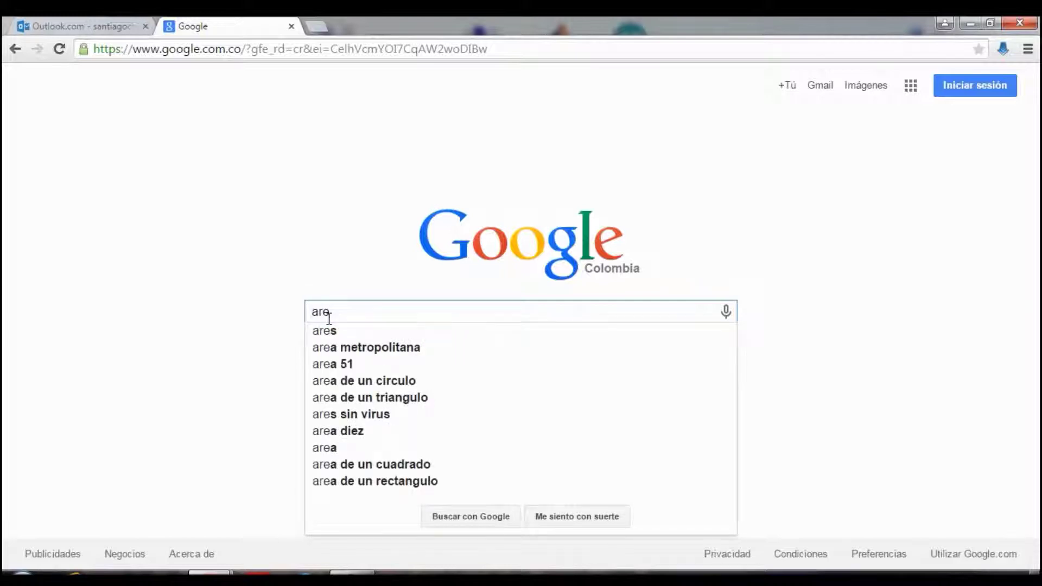
key(BackSpace)
key(BackSpace)
text(ero)
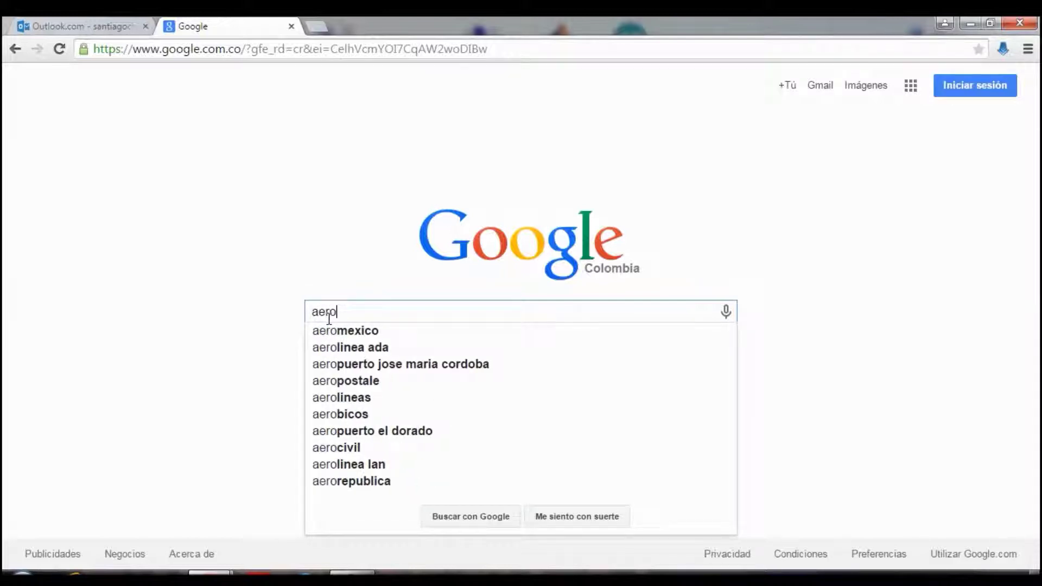
text(modelismo )
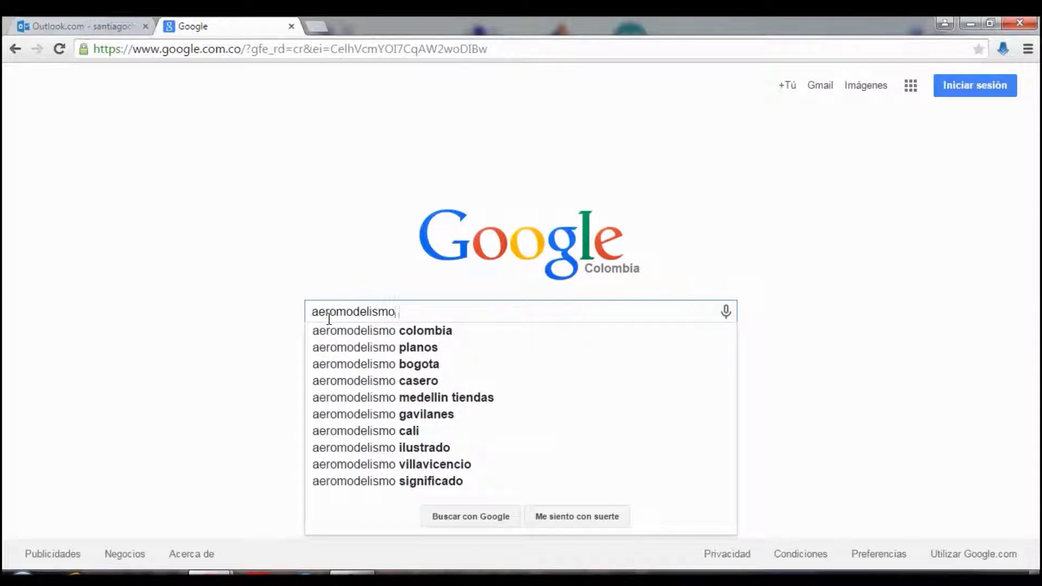
text(a)
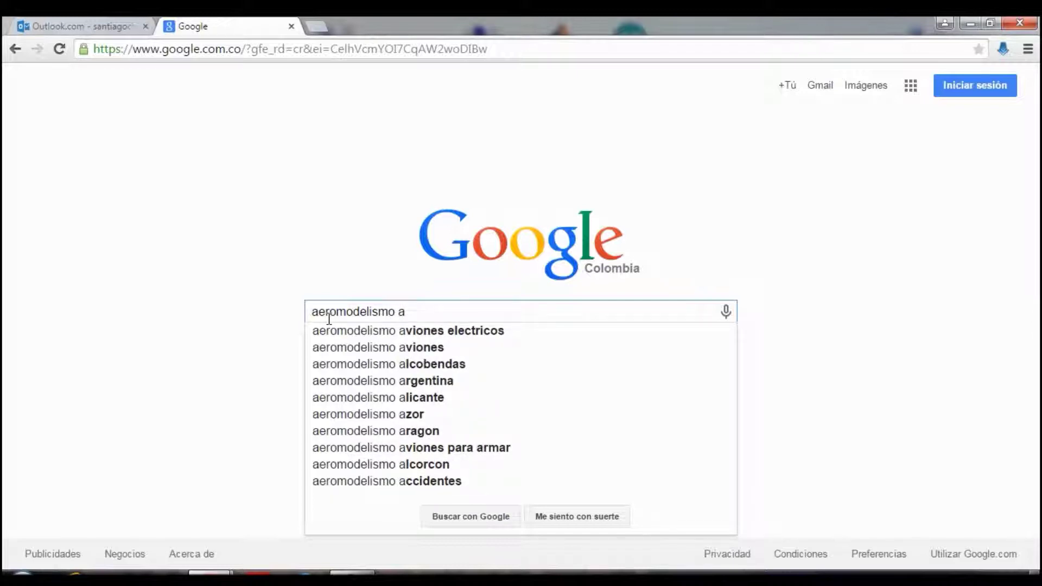
text(r)
key(BackSpace)
key(BackSpace)
text(w)
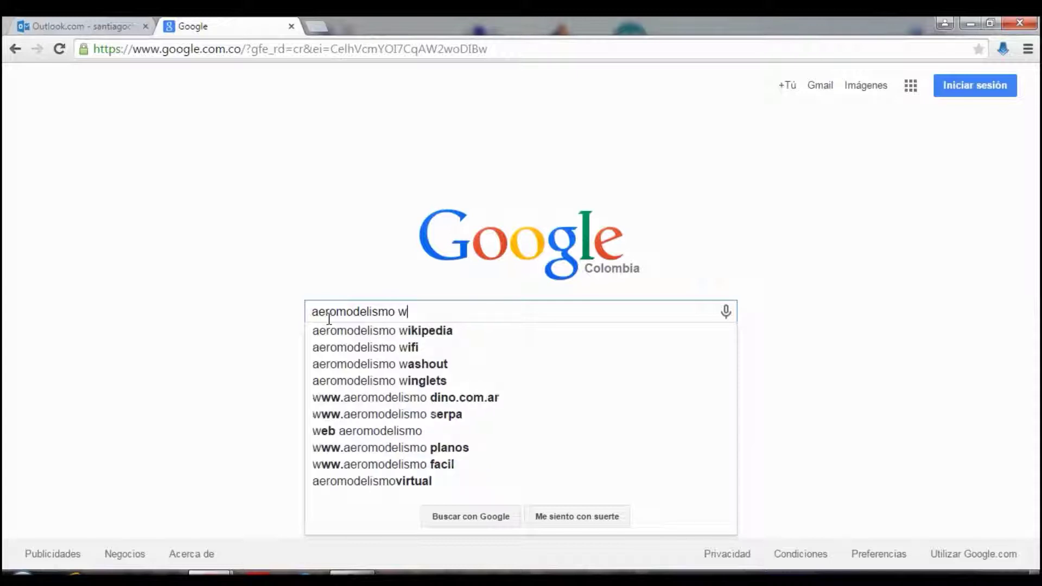
text(ord)
text(pre)
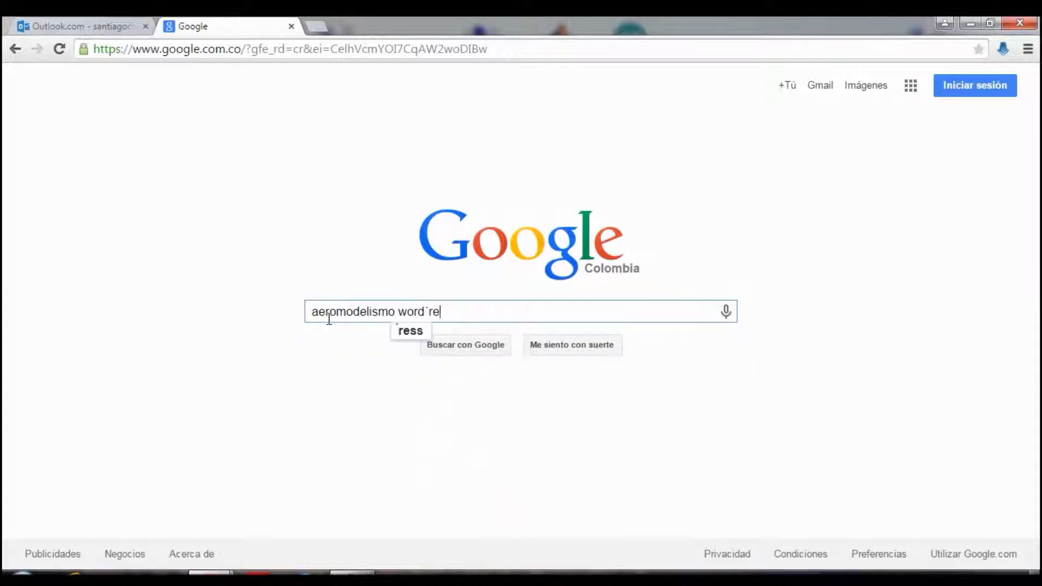
key(BackSpace)
key(BackSpace)
key(BackSpace)
text(press)
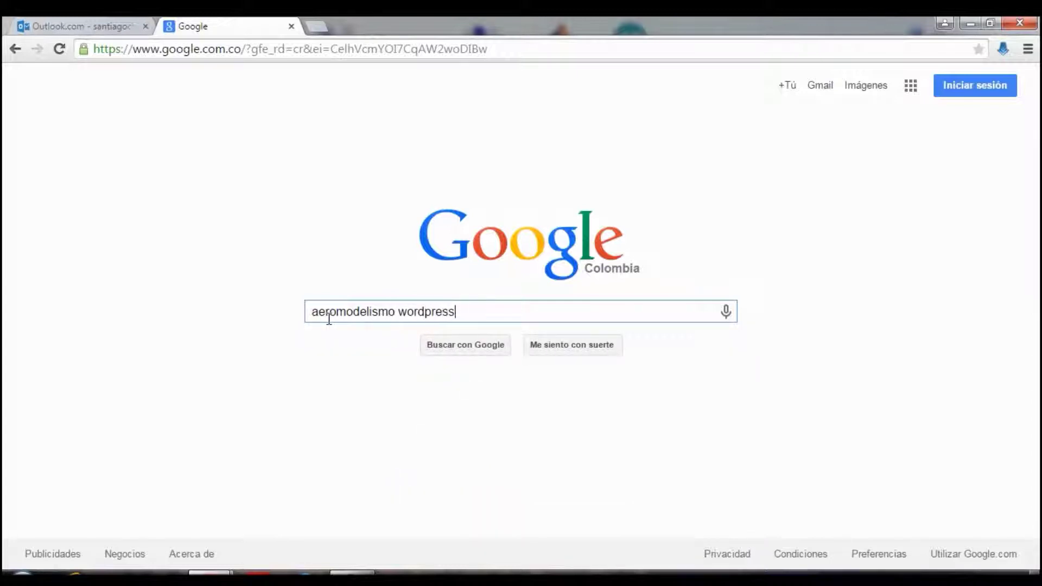
key(Return)
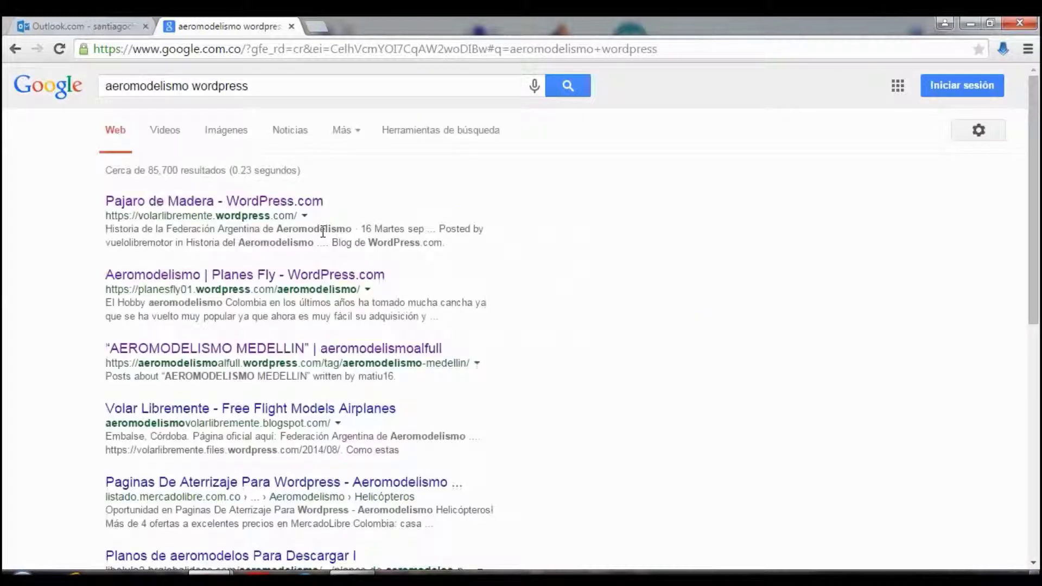
click(233, 350)
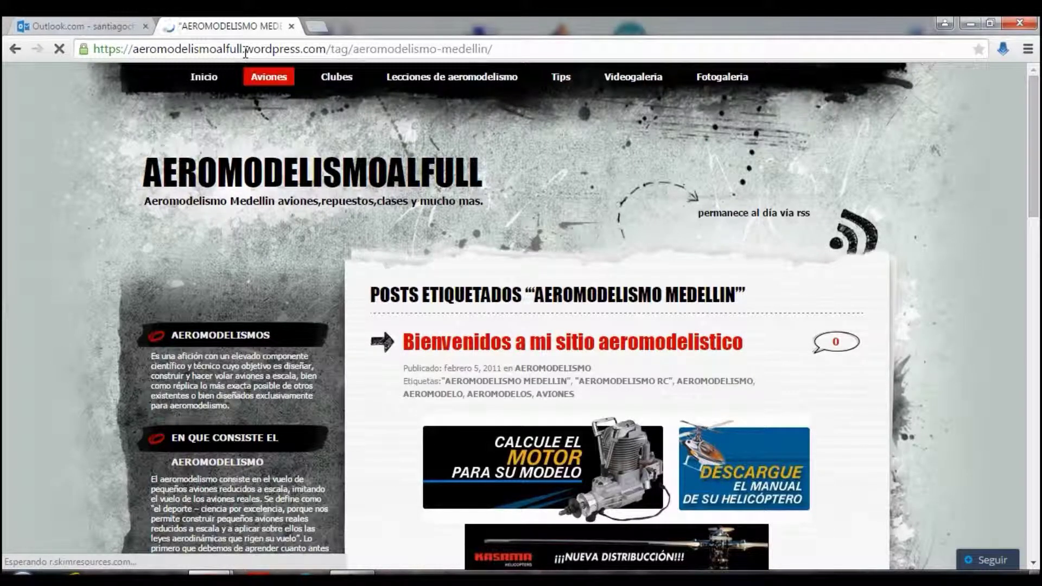
Scroll the AEROMODELISMO MEDELLIN tag page and open the blog's Seguir follow panel
drag(245, 53, 301, 53)
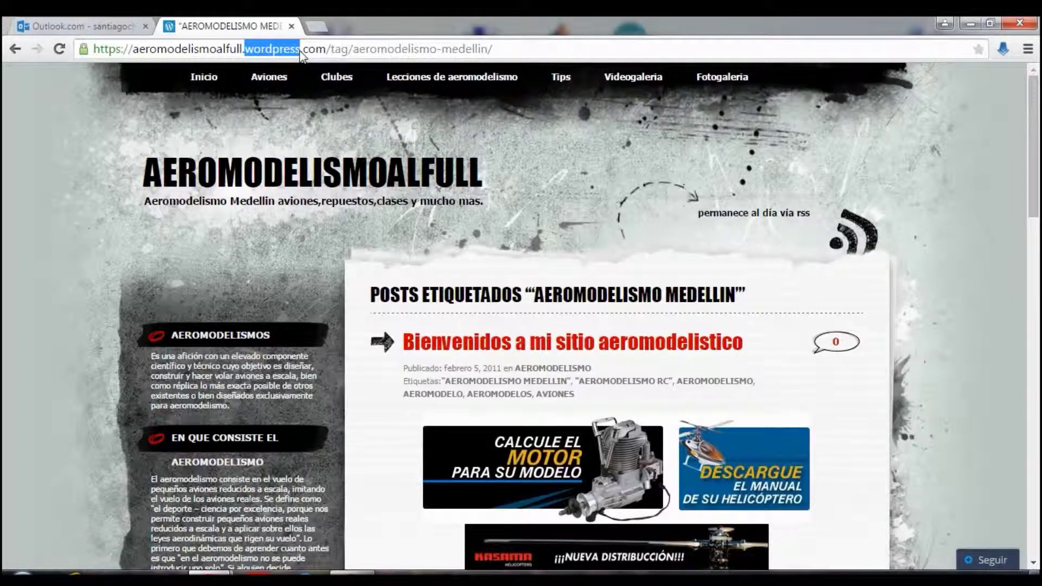
mouse_move(1033, 158)
mouse_down()
mouse_move(1035, 219)
mouse_move(1031, 136)
mouse_up()
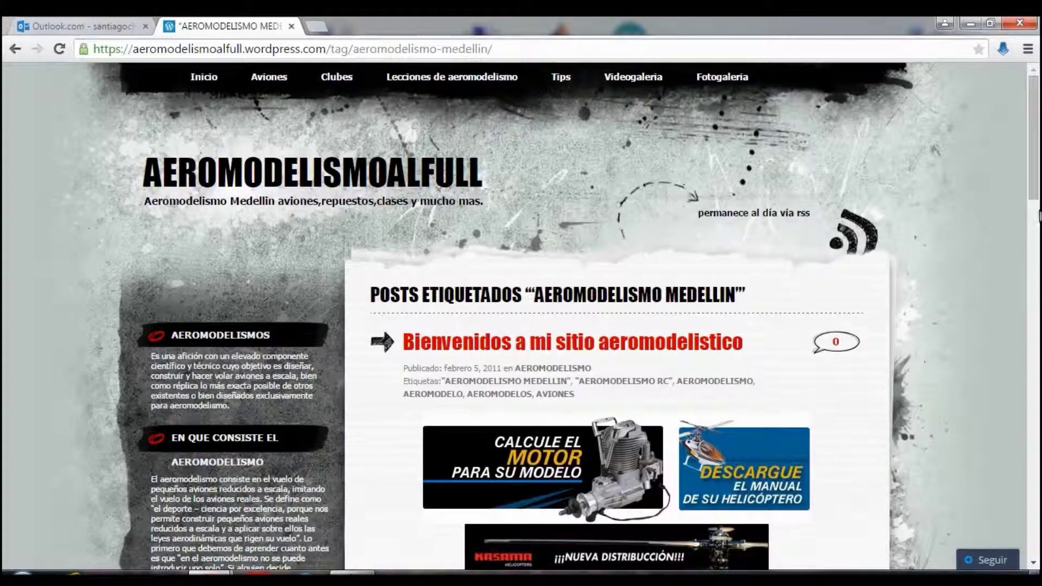
drag(1037, 162, 996, 210)
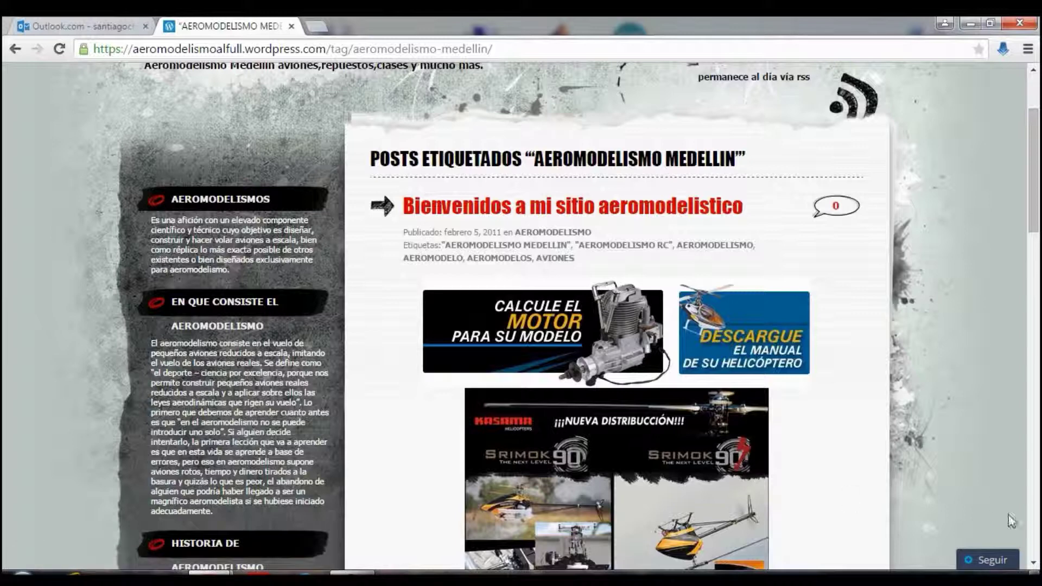
click(995, 560)
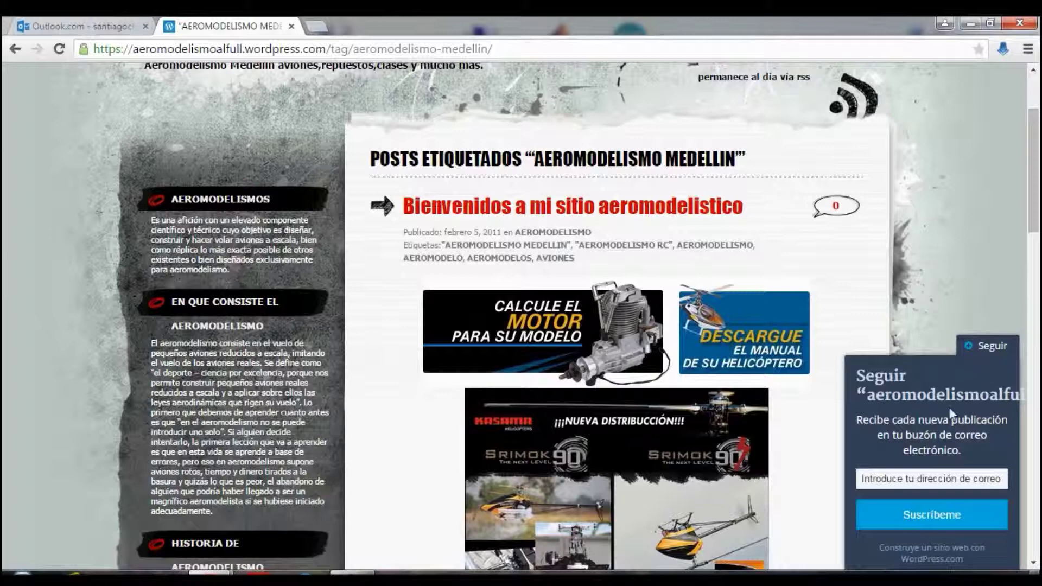
Subscribe to aeromodelismoalfull with your saved e-mail address via Suscríbeme, then return to Outlook
click(919, 479)
text(sa)
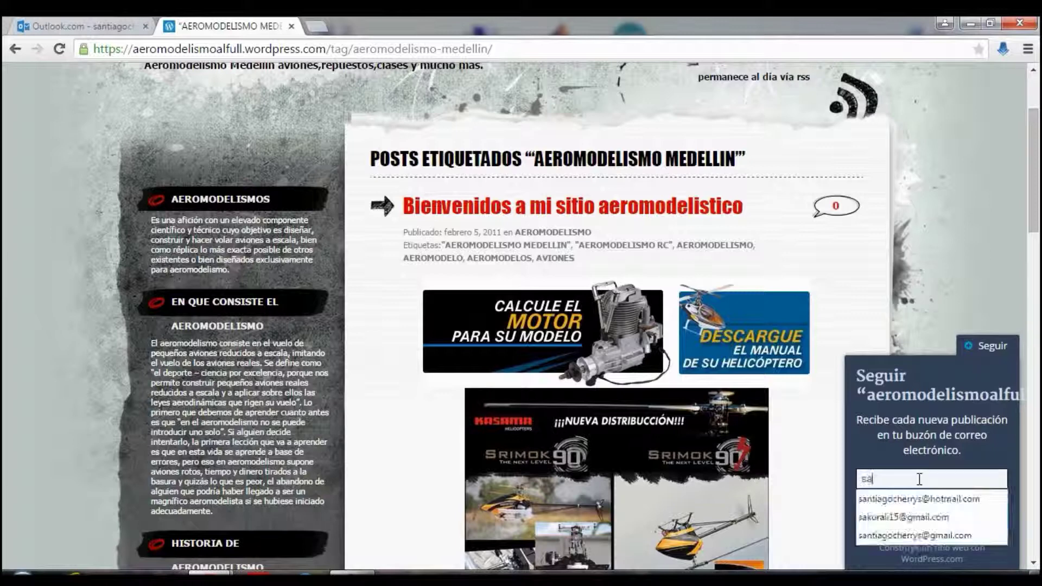
text(ntiago)
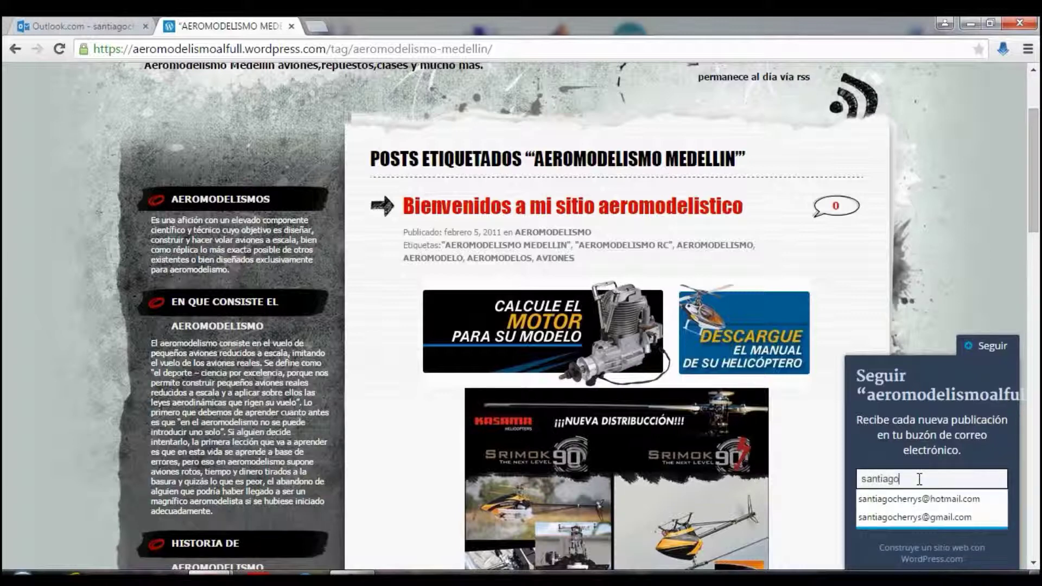
key(Down)
key(Return)
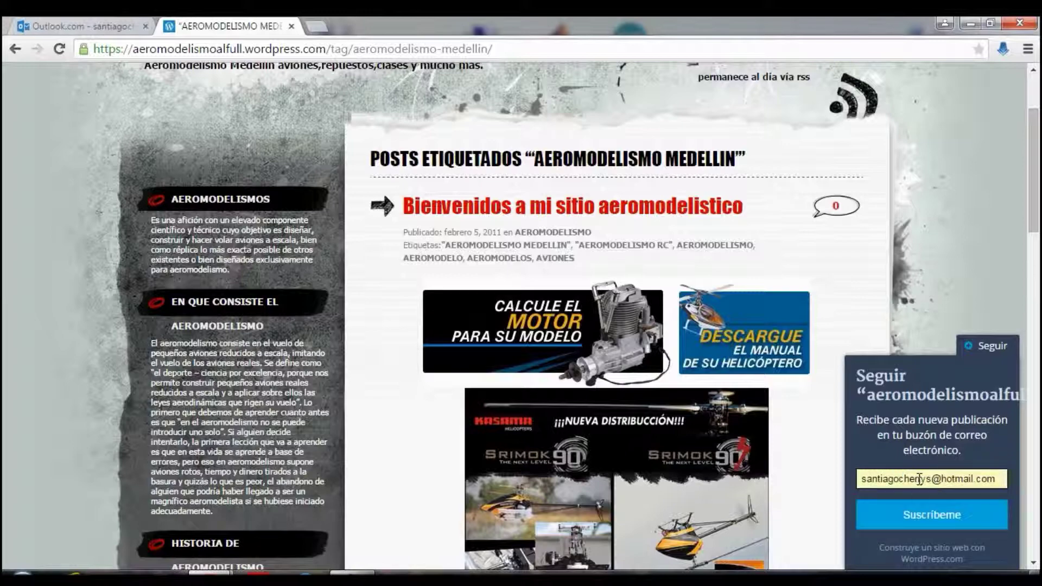
click(929, 523)
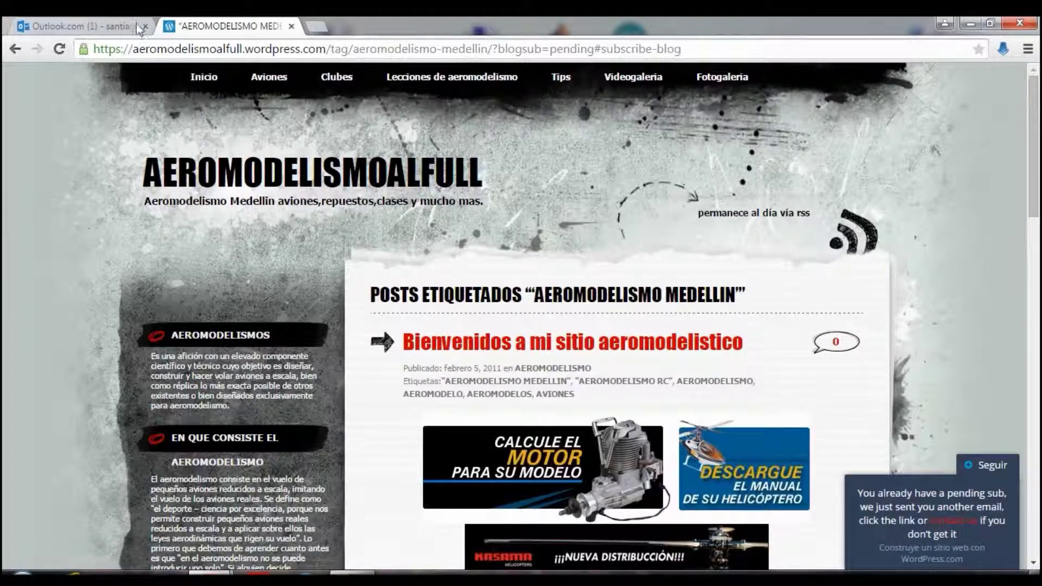
click(106, 25)
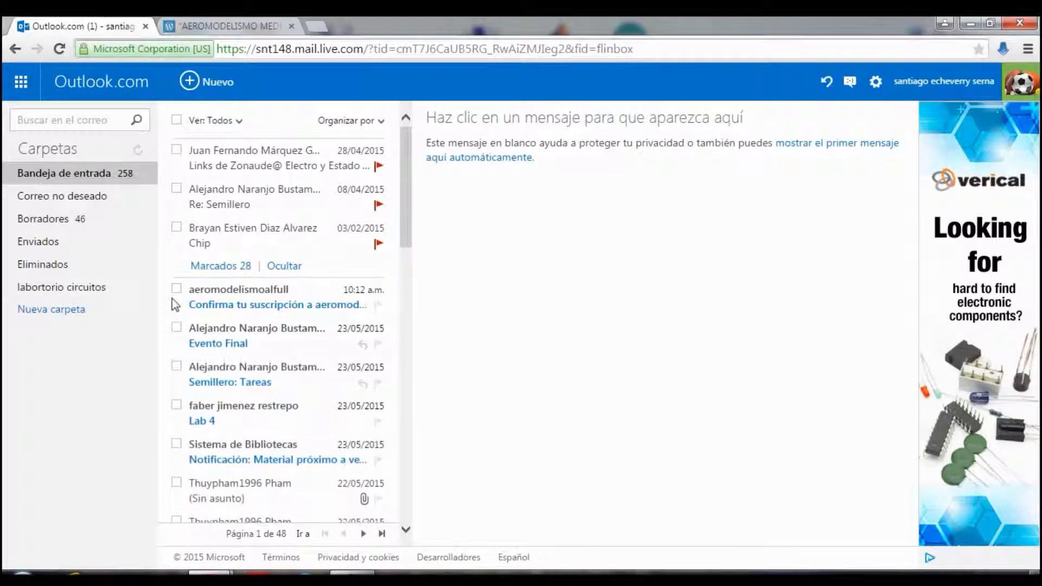
Open the 'Confirma tu suscripción' e-mail and confirm following the aeromodelismoalfull blog
click(253, 305)
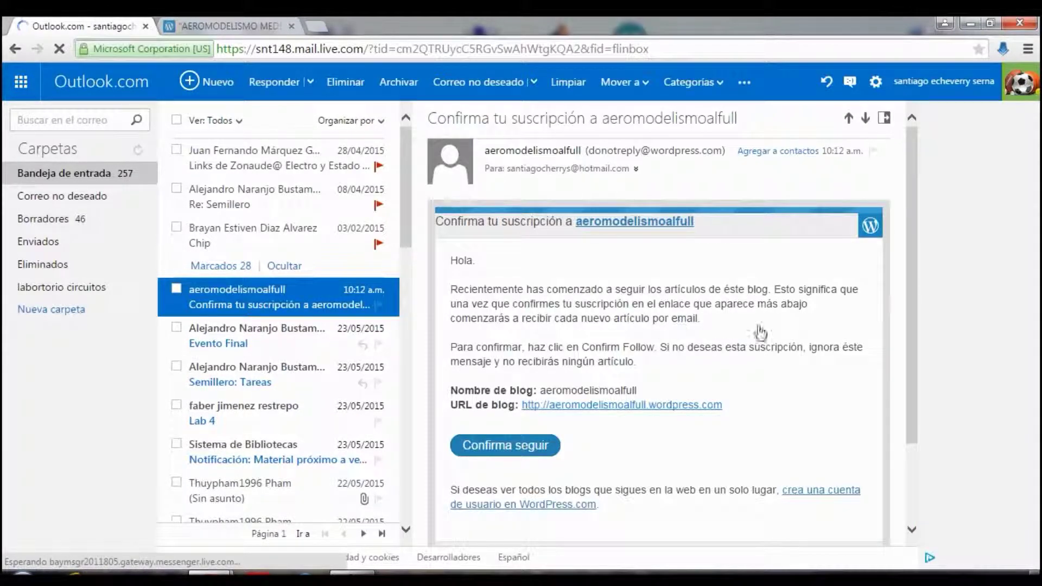
click(281, 293)
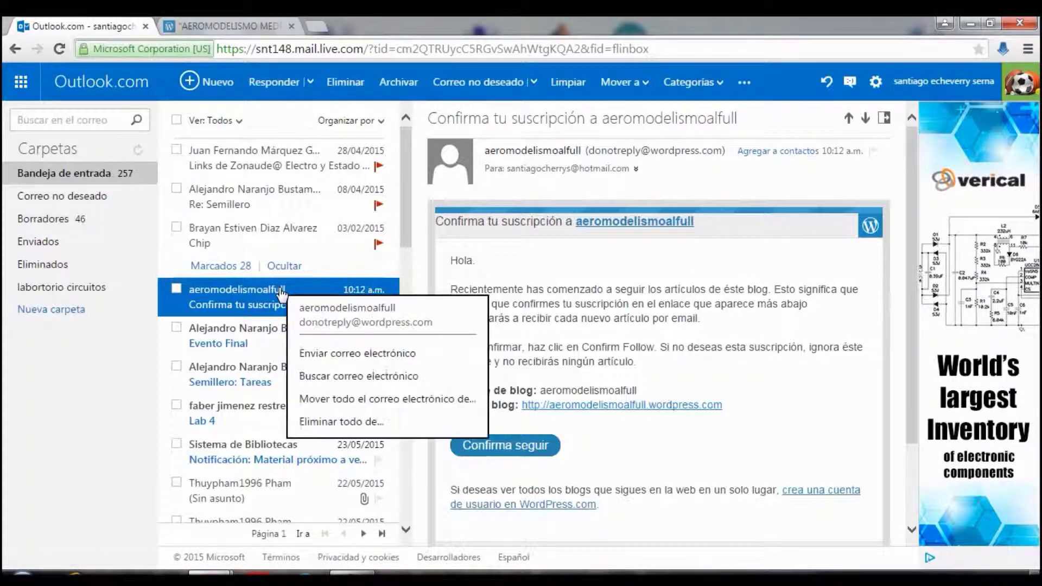
click(589, 270)
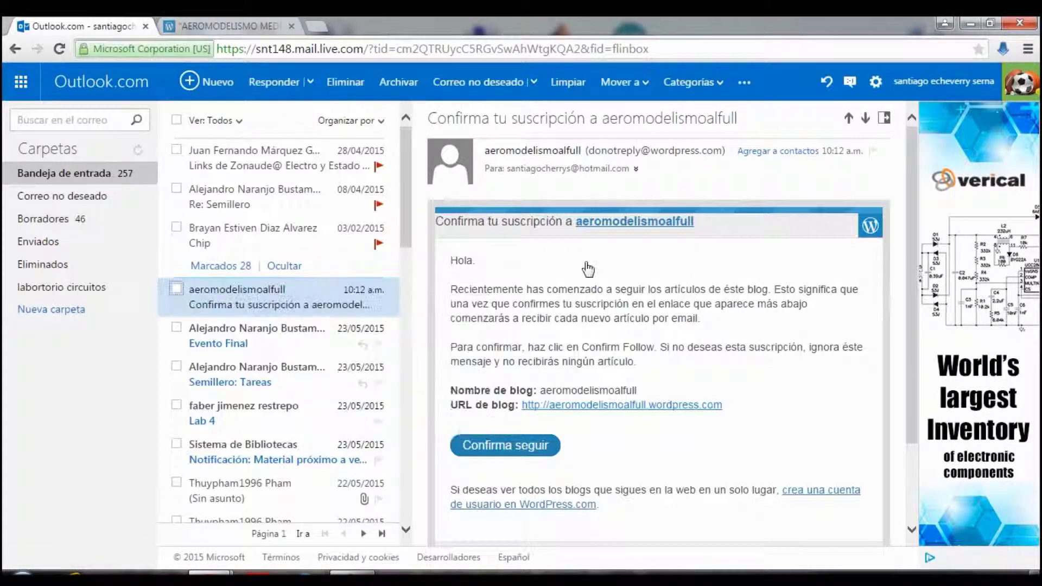
click(519, 449)
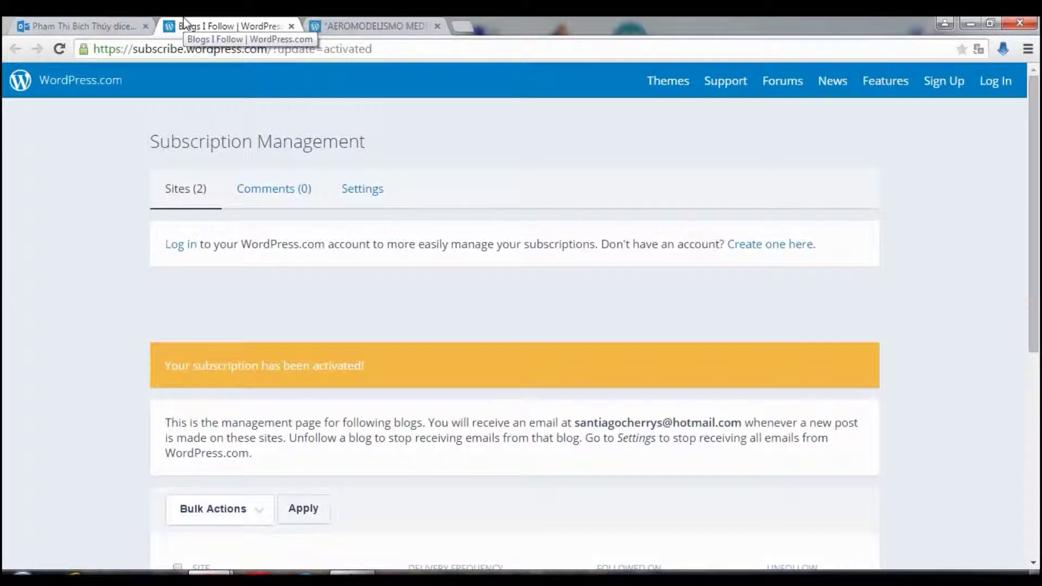
Check the aeromodelismoalfull blog and Blogs I Follow pages, then go back to Outlook
click(337, 23)
click(231, 26)
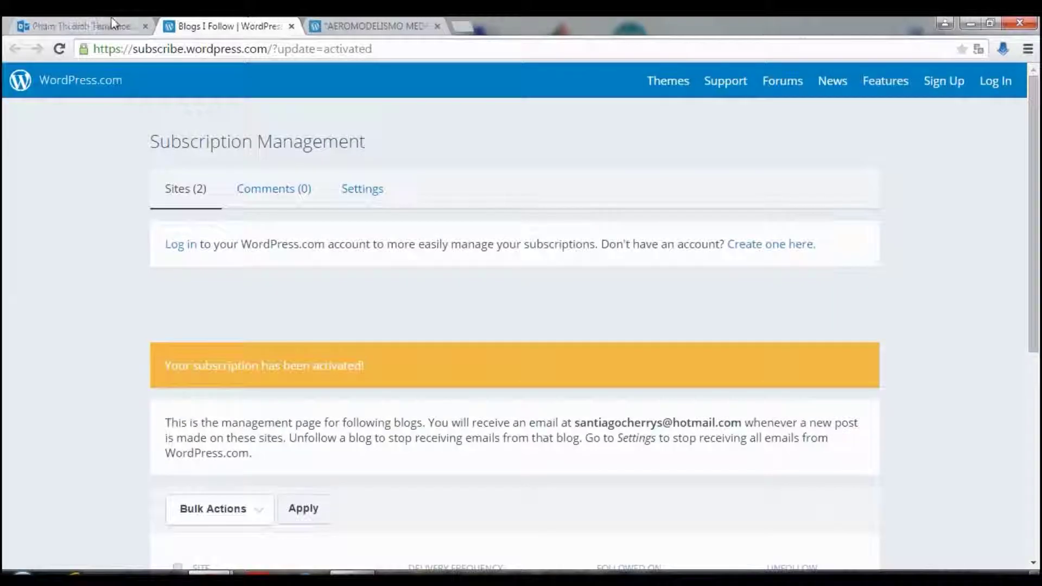
click(104, 25)
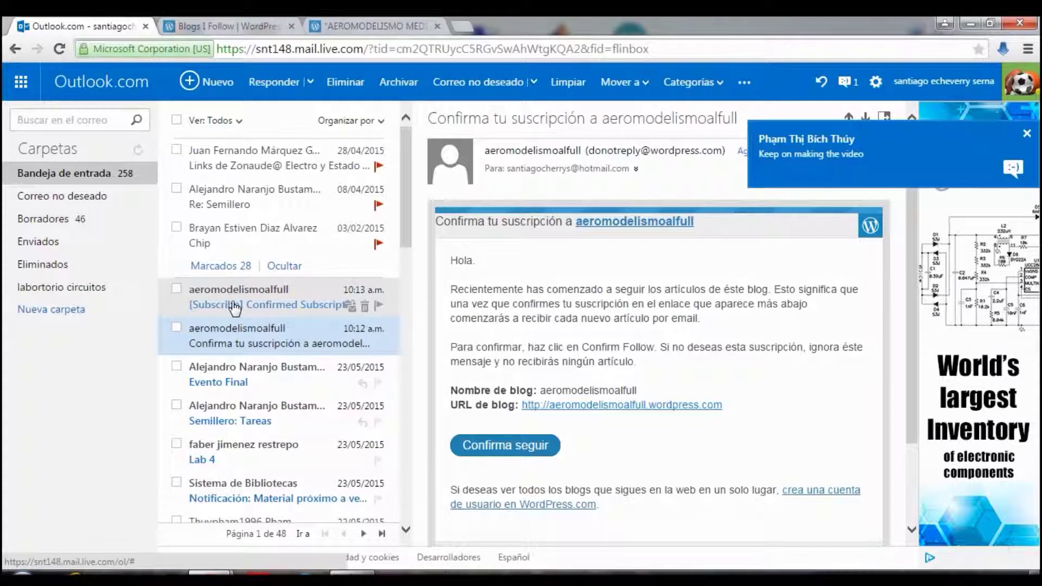
Read the '[Subscribe] Confirmed Subscription to Posts on aeromodelismoalfull' e-mail
click(234, 307)
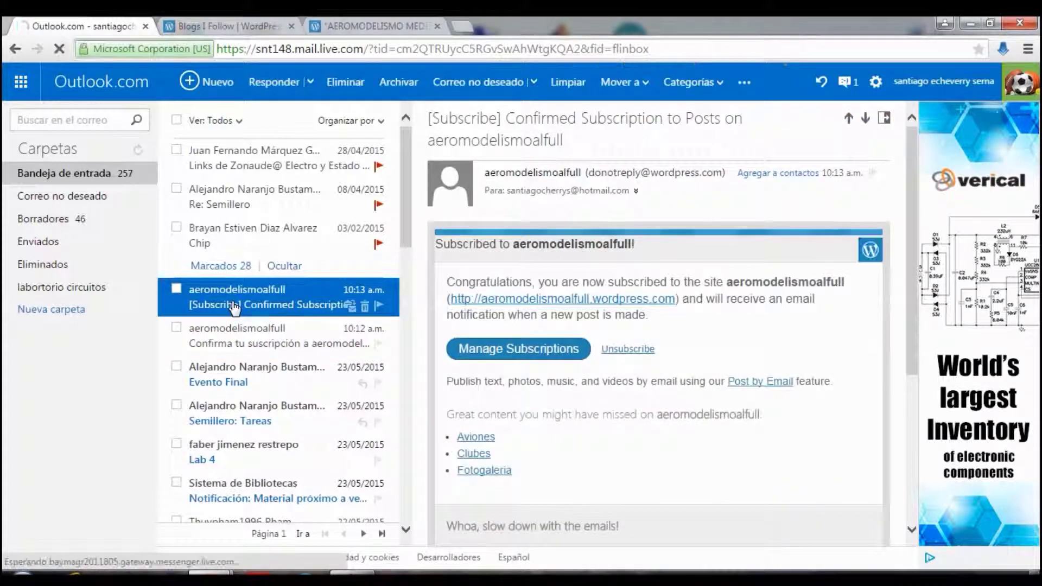
click(915, 188)
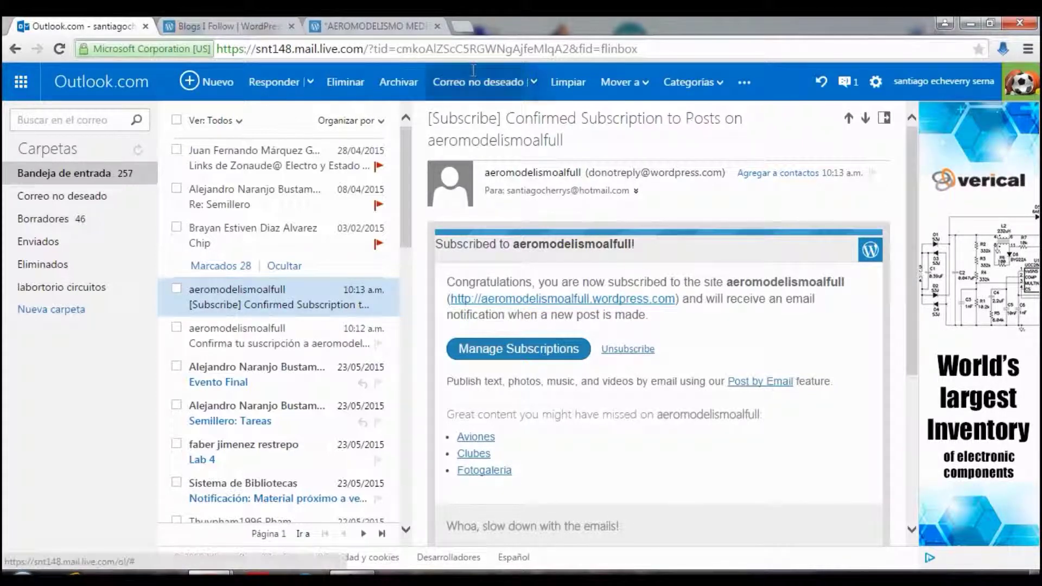
click(82, 115)
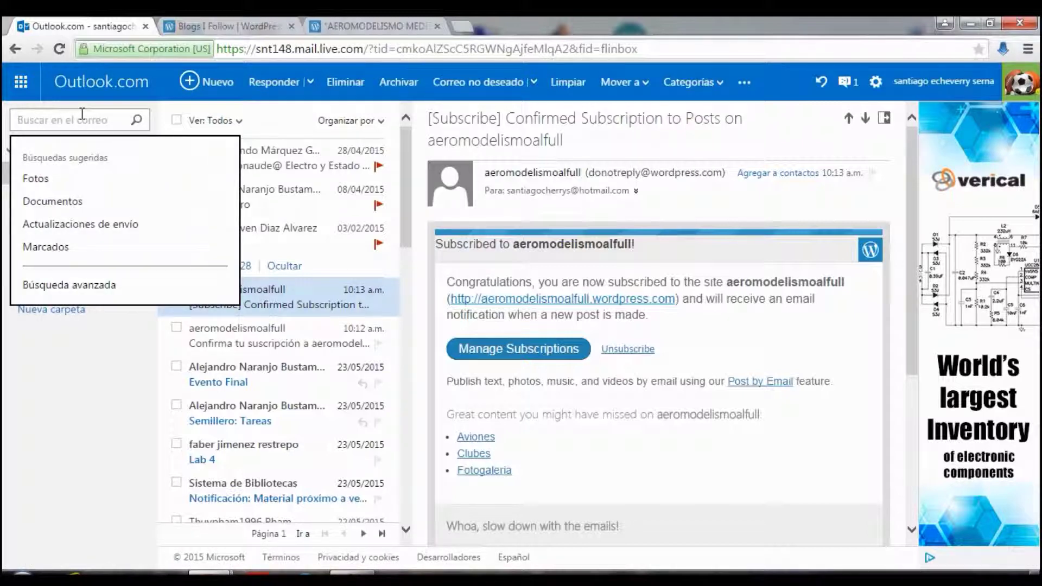
Search the Outlook.com mailbox for 'FED'
text(Fe)
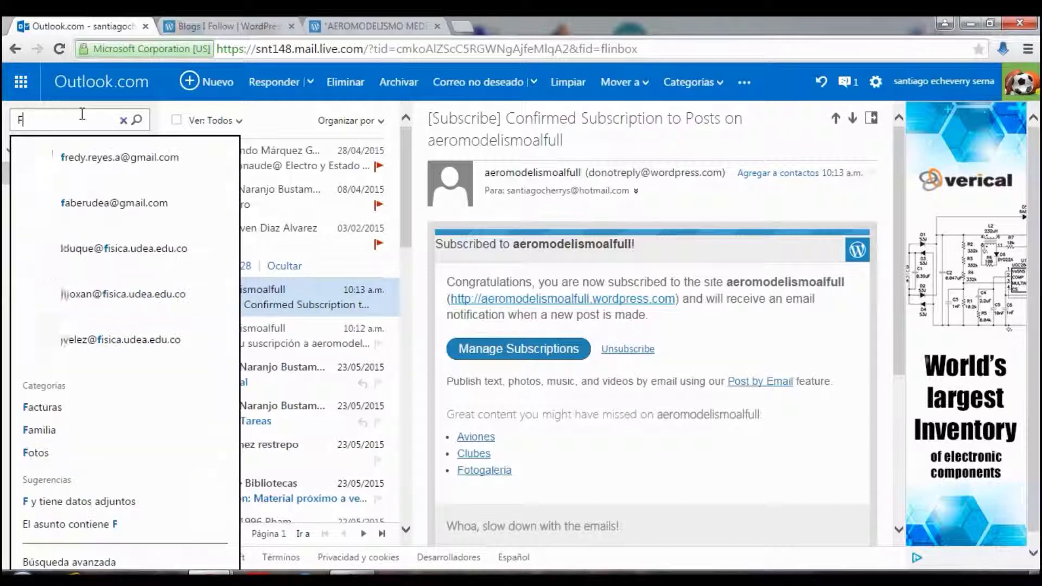
key(BackSpace)
key(BackSpace)
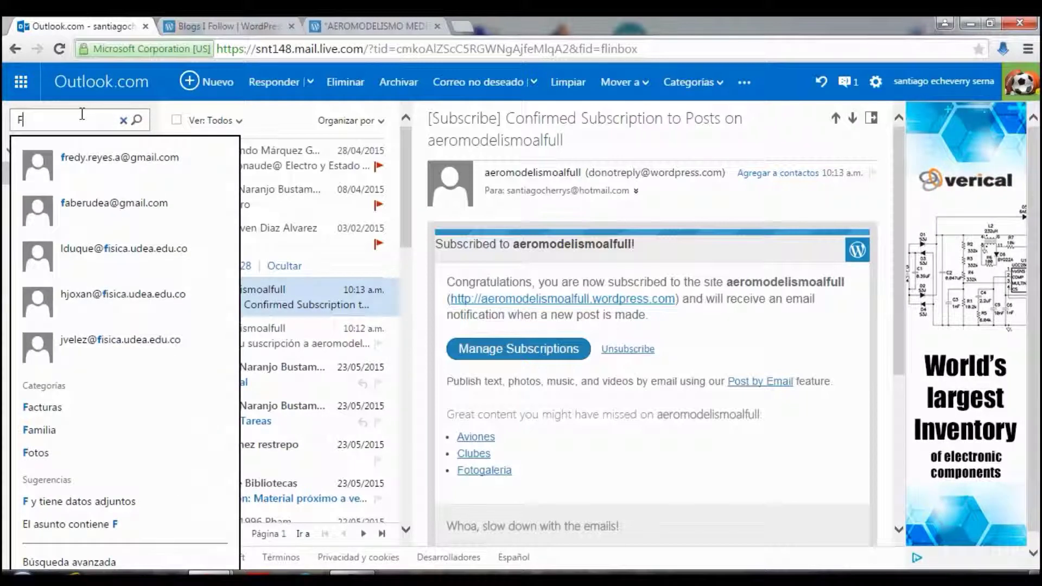
text(FED)
key(Return)
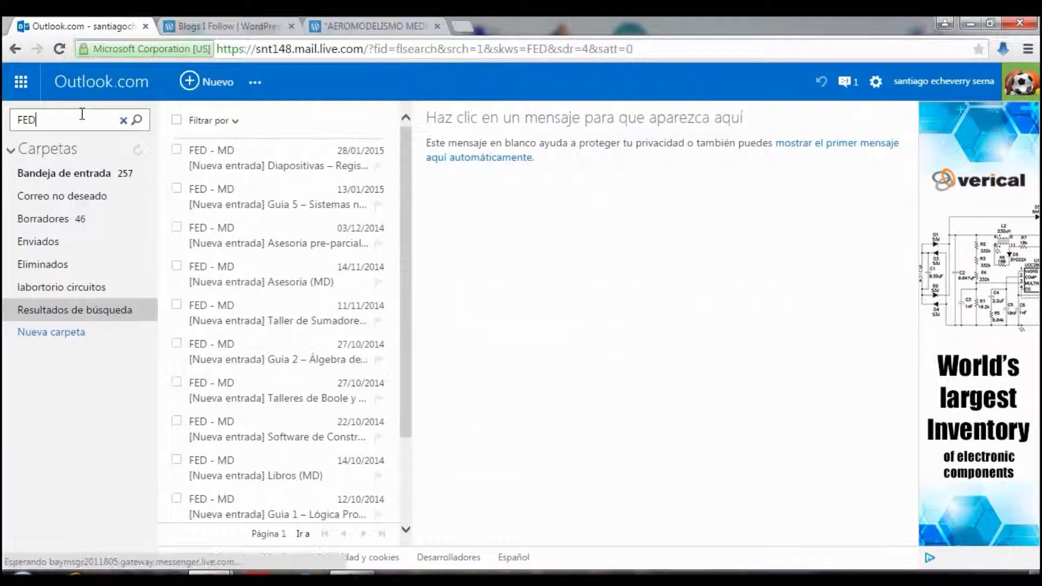
Open the newest FED - MD post and follow its unsubscribe link at the bottom
click(247, 161)
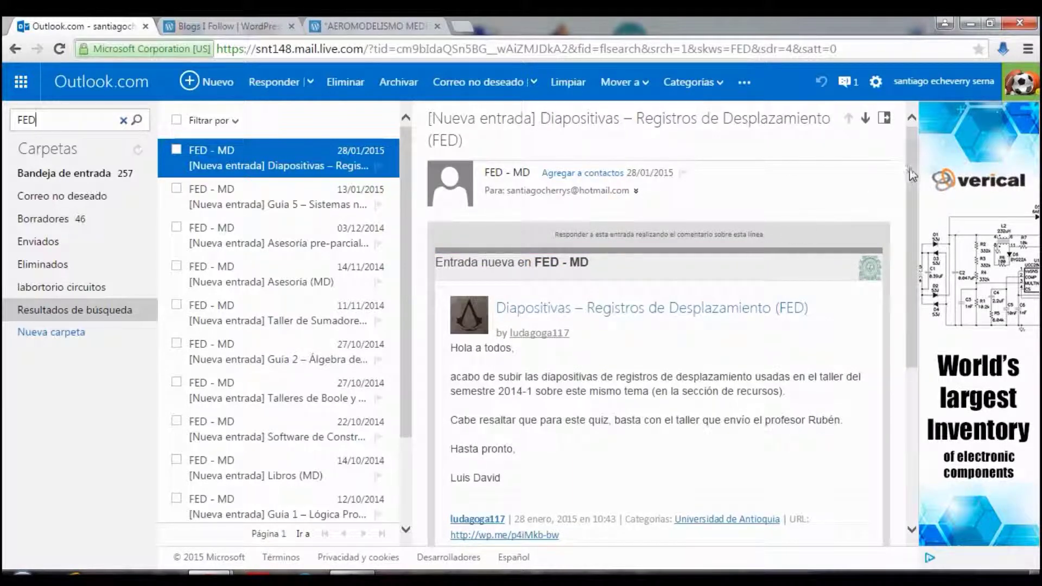
drag(914, 173, 906, 140)
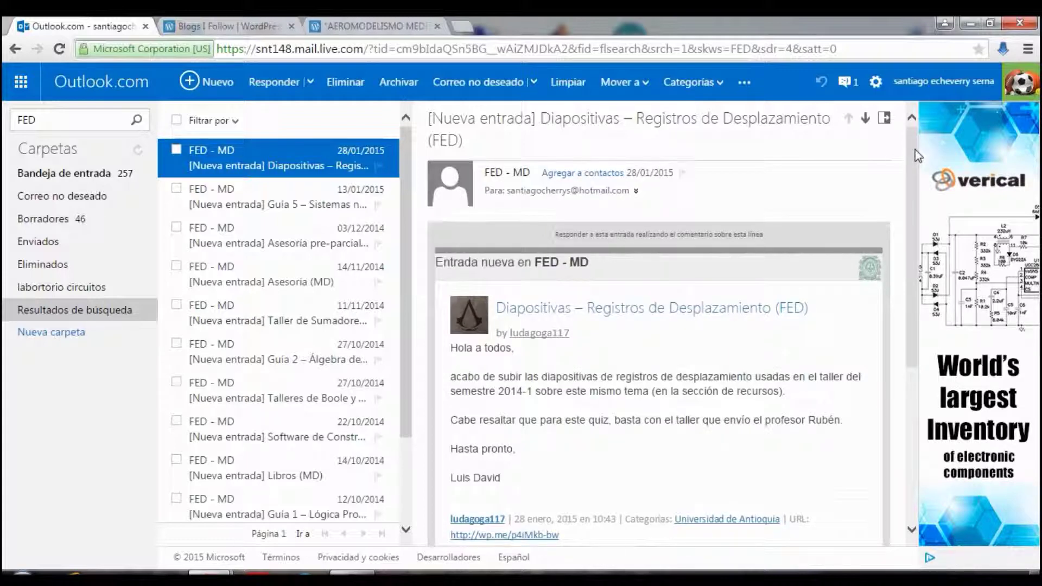
drag(911, 167, 899, 319)
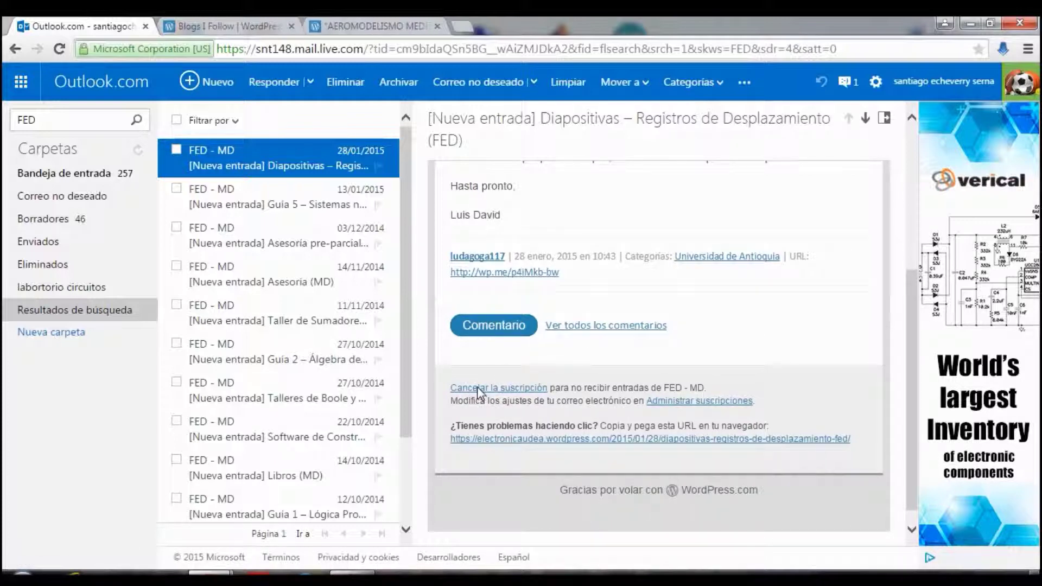
click(510, 388)
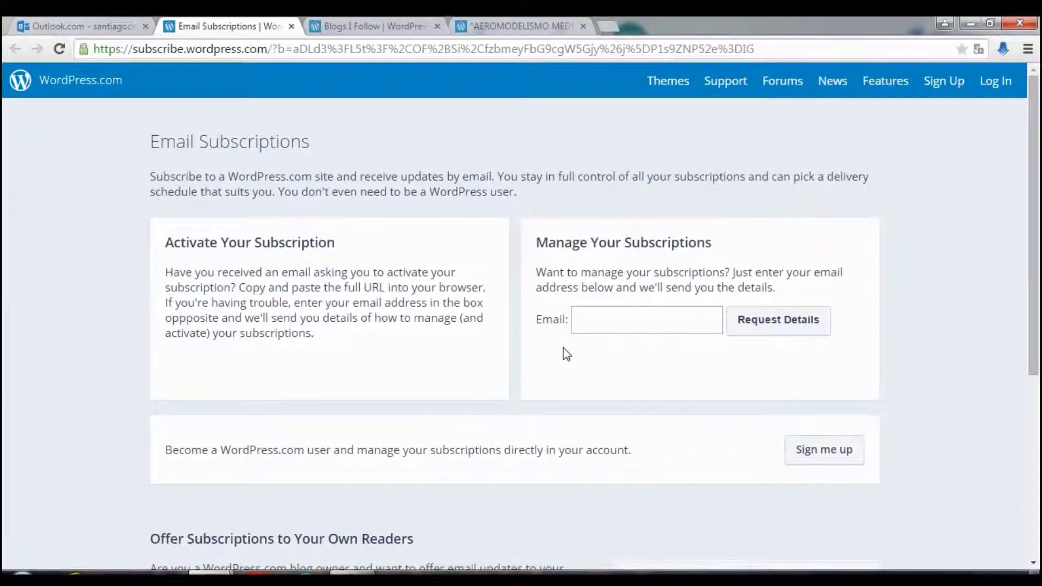
Request subscription details be e-mailed to your account address, then return to the Outlook inbox
click(617, 323)
mouse_move(1038, 225)
mouse_down()
mouse_move(1039, 314)
mouse_move(1038, 225)
mouse_up()
click(595, 310)
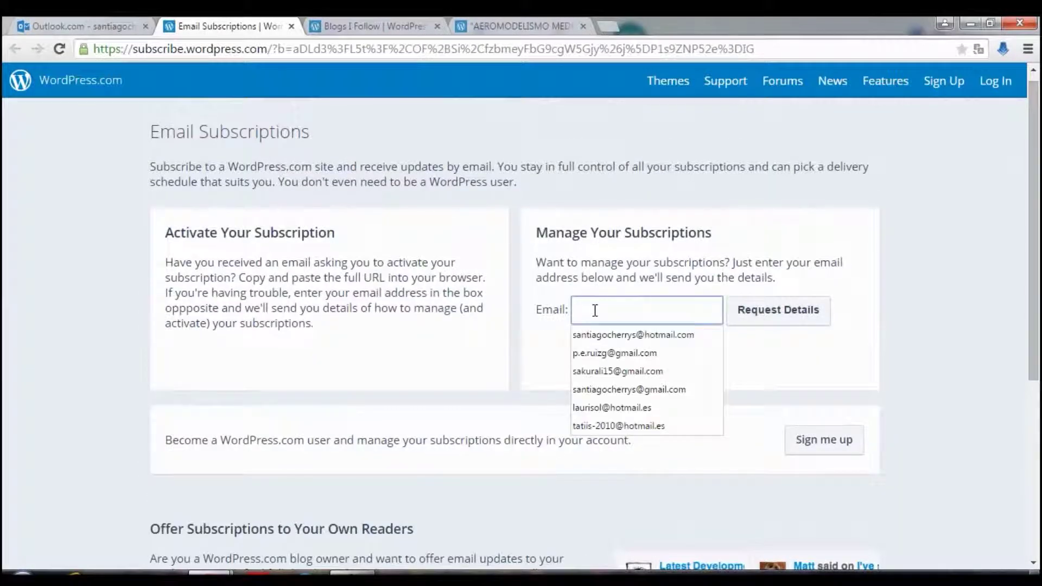
text(sa)
key(Down)
key(Return)
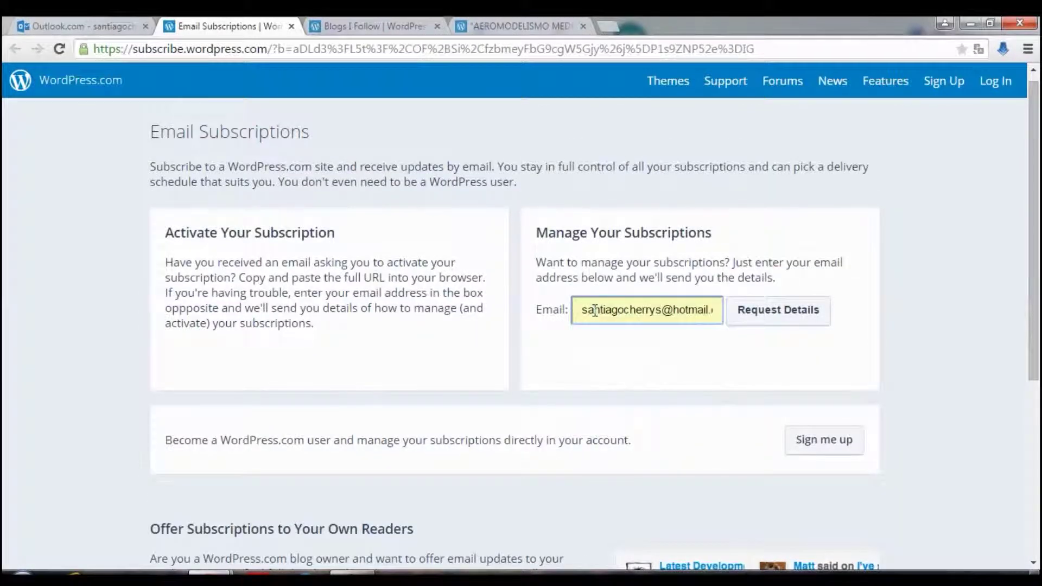
click(784, 323)
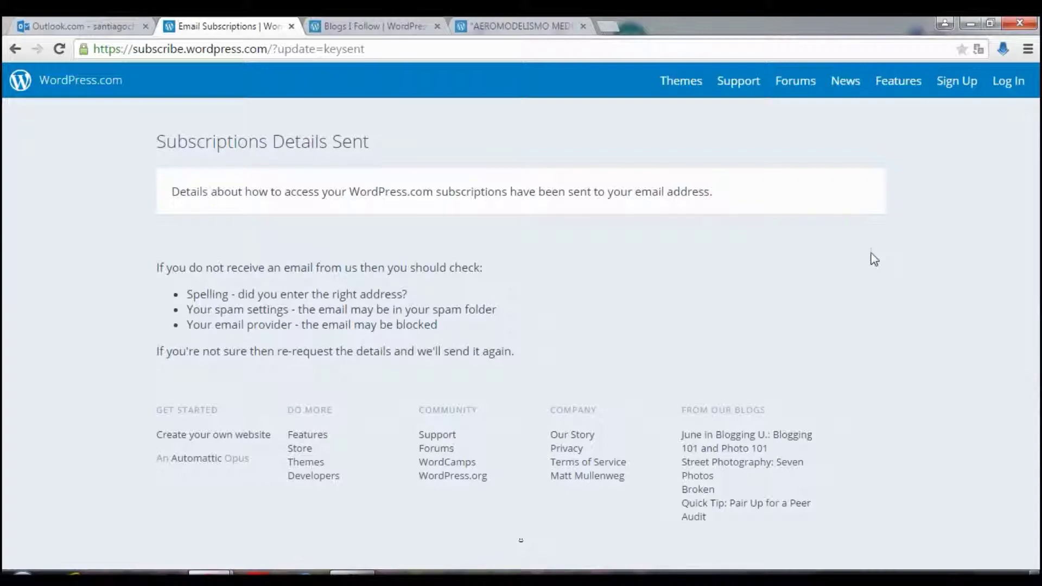
click(80, 26)
click(87, 95)
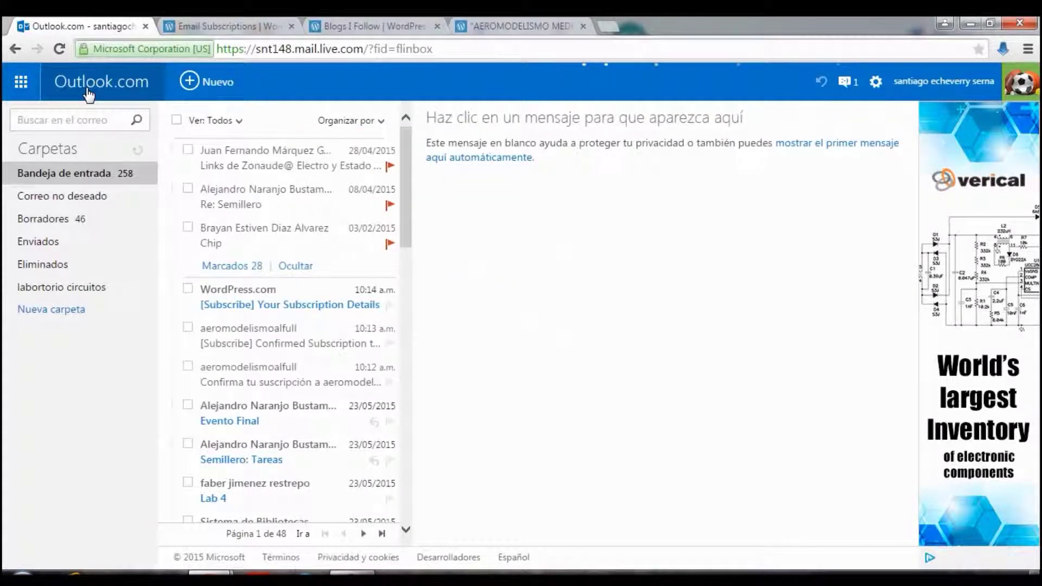
Open the '[Subscribe] Your Subscription Details' e-mail and follow its management link
click(251, 306)
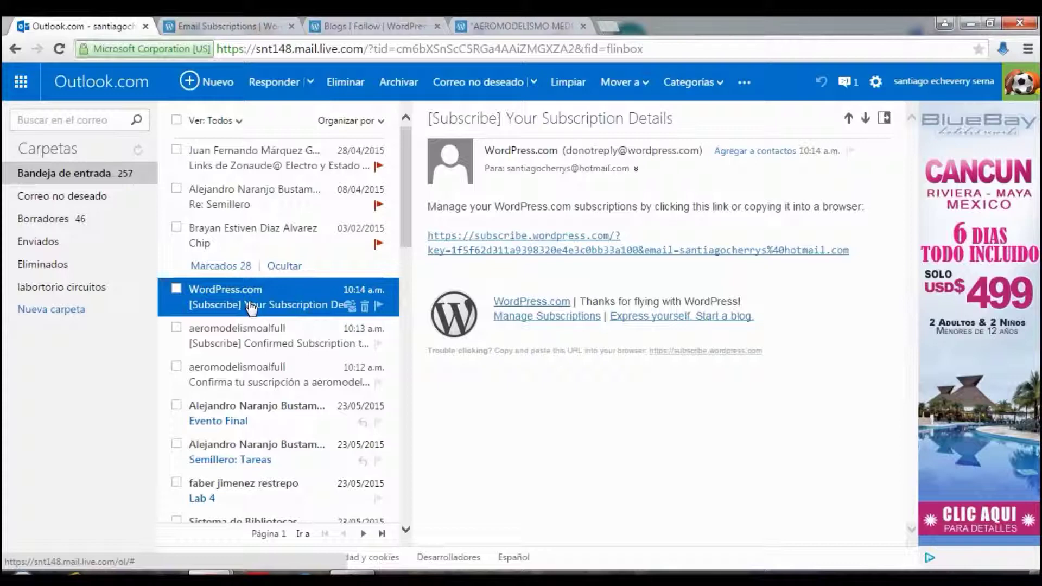
click(800, 250)
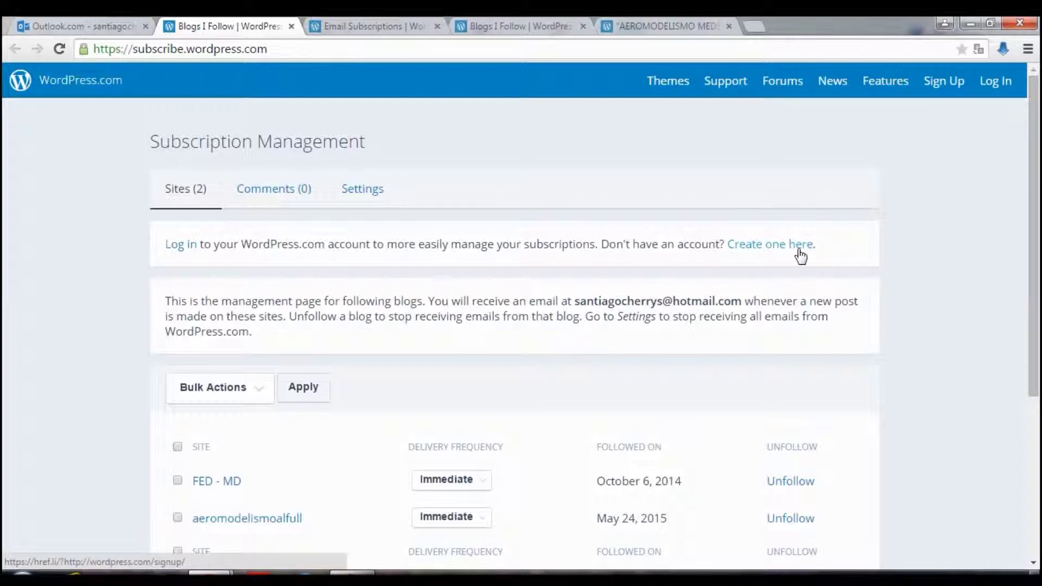
Unfollow the FED - MD blog from the Subscription Management list
drag(1038, 201, 1038, 260)
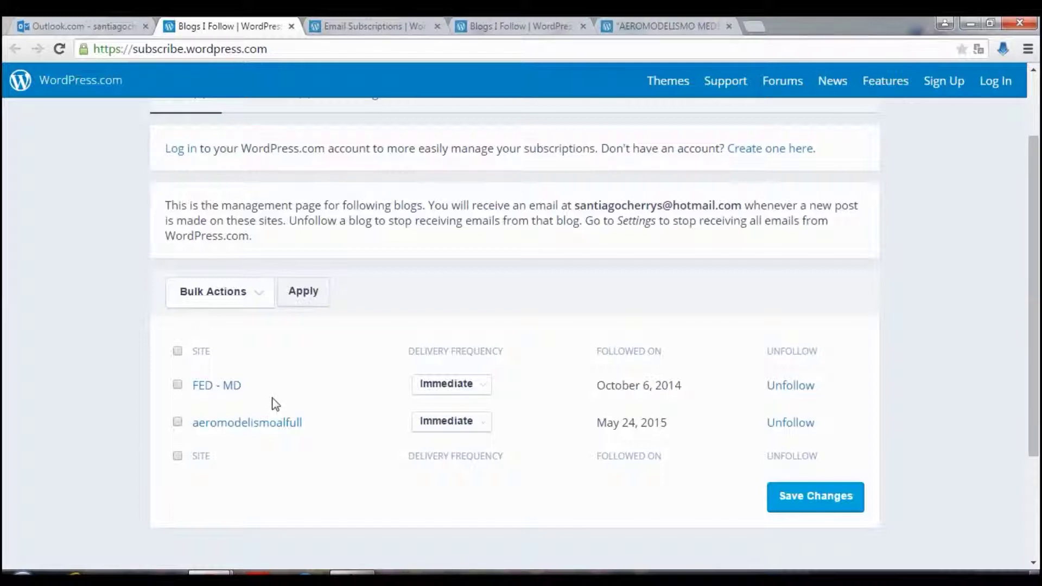
click(799, 392)
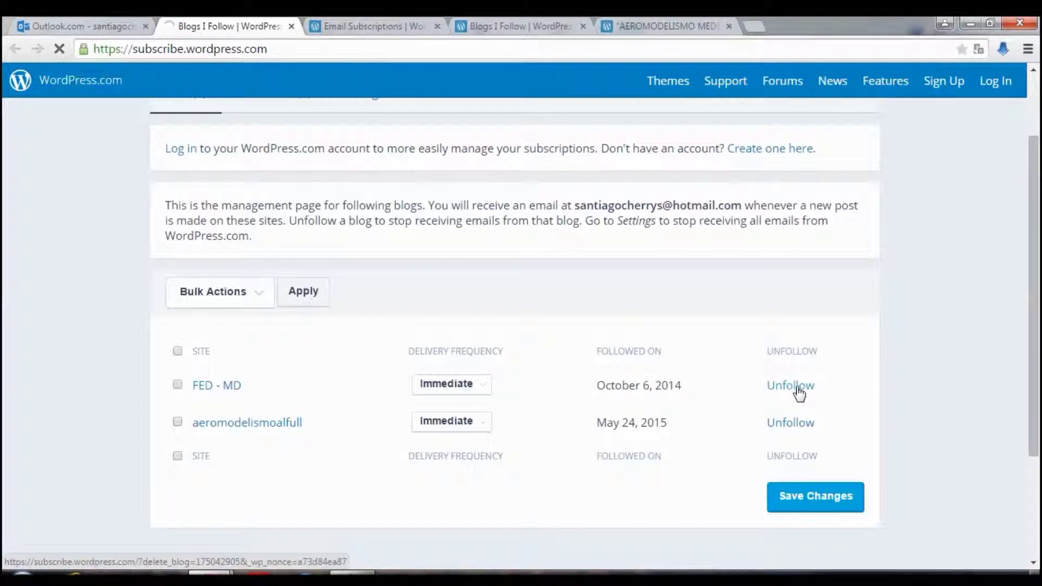